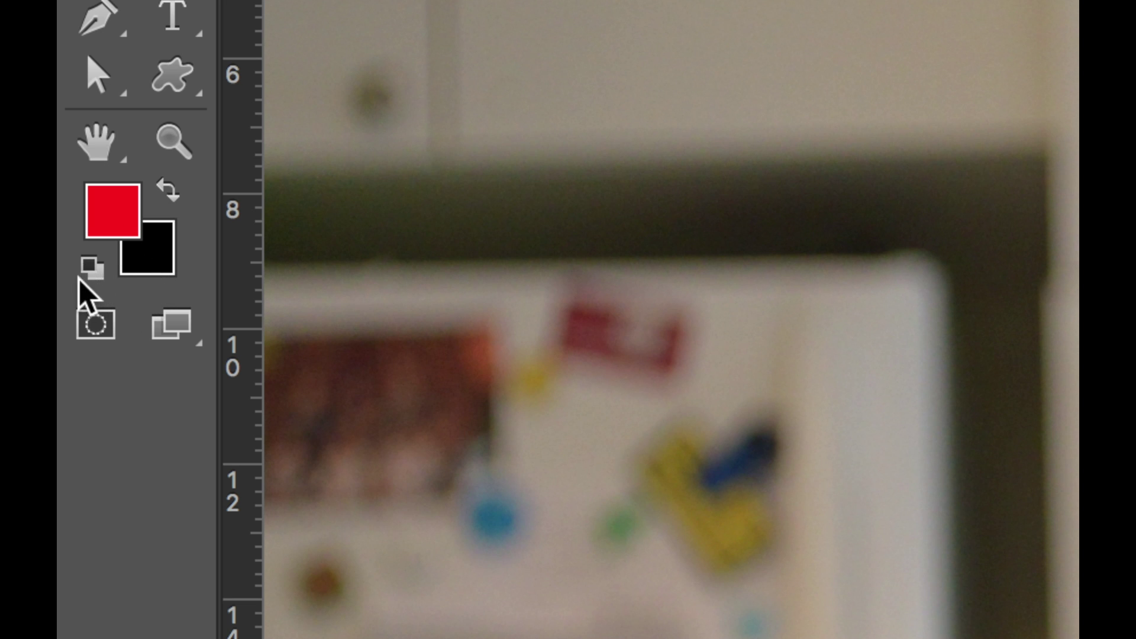
Step: Reset the foreground and background colours to default black and white, and swap the two back and forth
{"action": "left_click", "coordinate": [94, 271]}
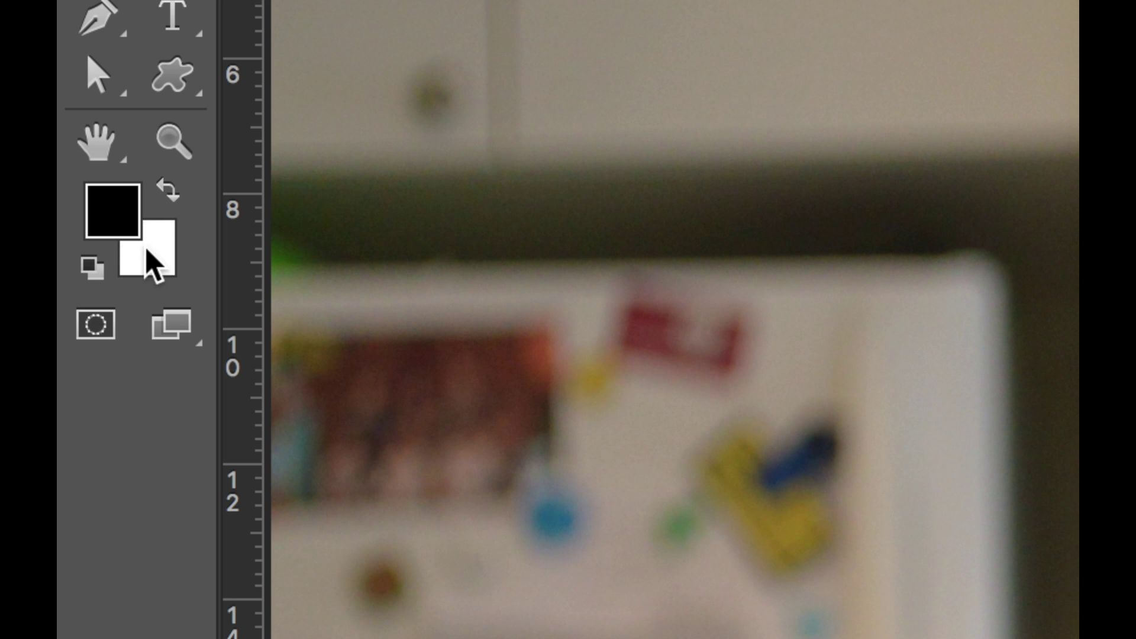
{"action": "left_click", "coordinate": [171, 191]}
{"action": "left_click", "coordinate": [171, 191]}
{"action": "left_click", "coordinate": [171, 192]}
{"action": "left_click", "coordinate": [170, 192]}
{"action": "left_click", "coordinate": [168, 191]}
{"action": "left_click", "coordinate": [168, 190]}
{"action": "left_click", "coordinate": [168, 189]}
{"action": "left_click", "coordinate": [168, 189]}
{"action": "left_click", "coordinate": [168, 190]}
{"action": "left_click", "coordinate": [168, 189]}
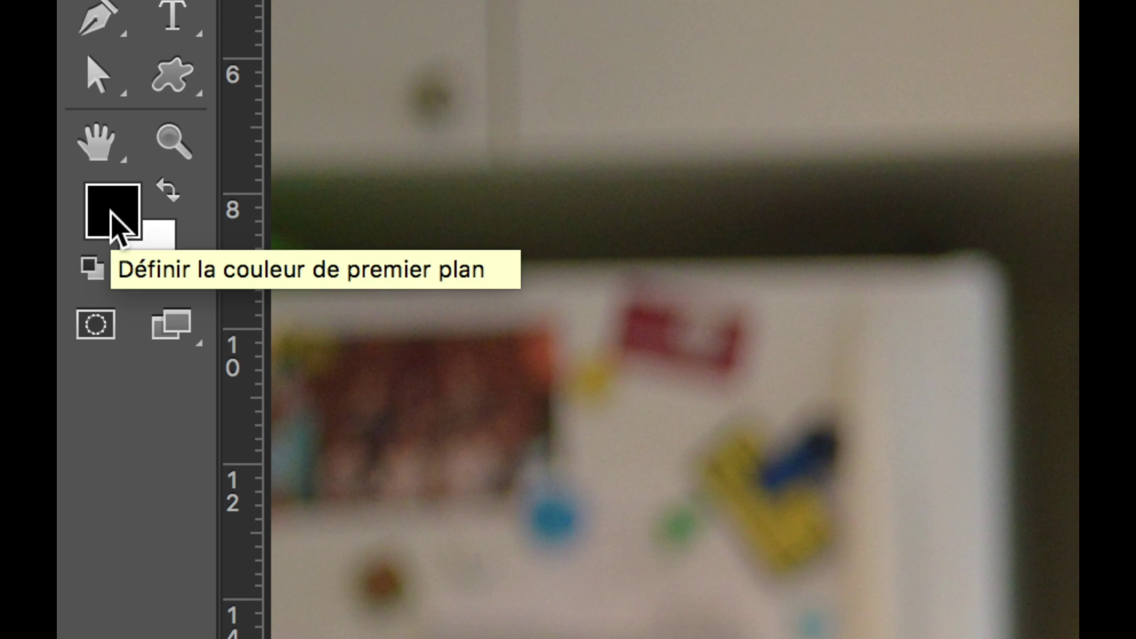
Step: Open the foreground colour picker, choose a mid-saturation shade and shift its hue through green to purple, #b265ce
{"action": "left_click", "coordinate": [132, 227]}
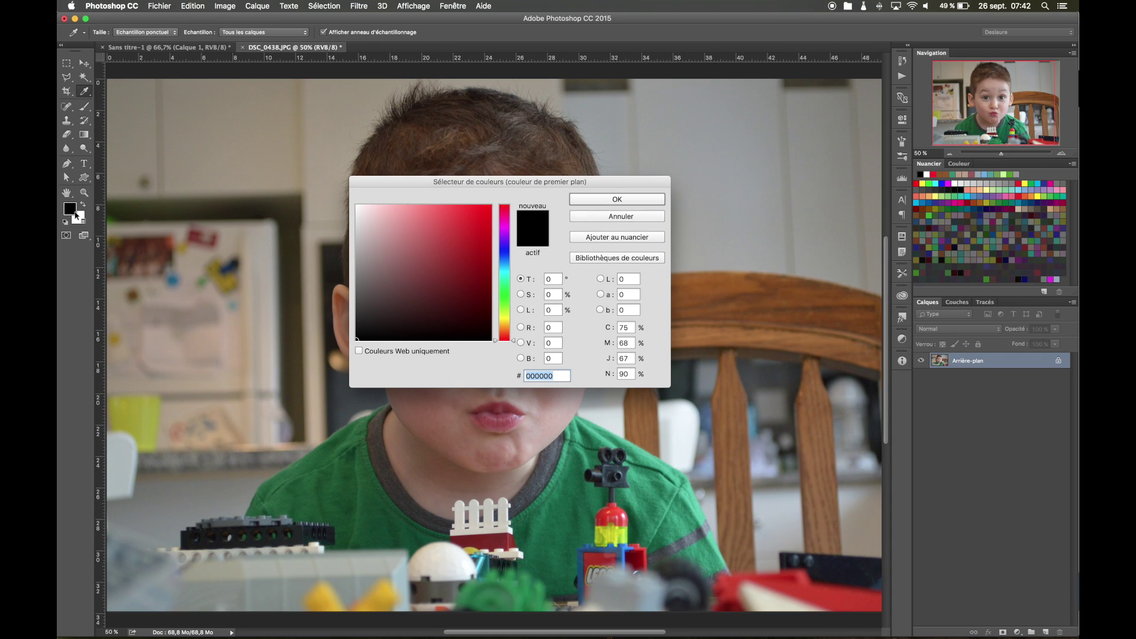
{"action": "left_click_drag", "start_coordinate": [474, 183], "coordinate": [368, 165]}
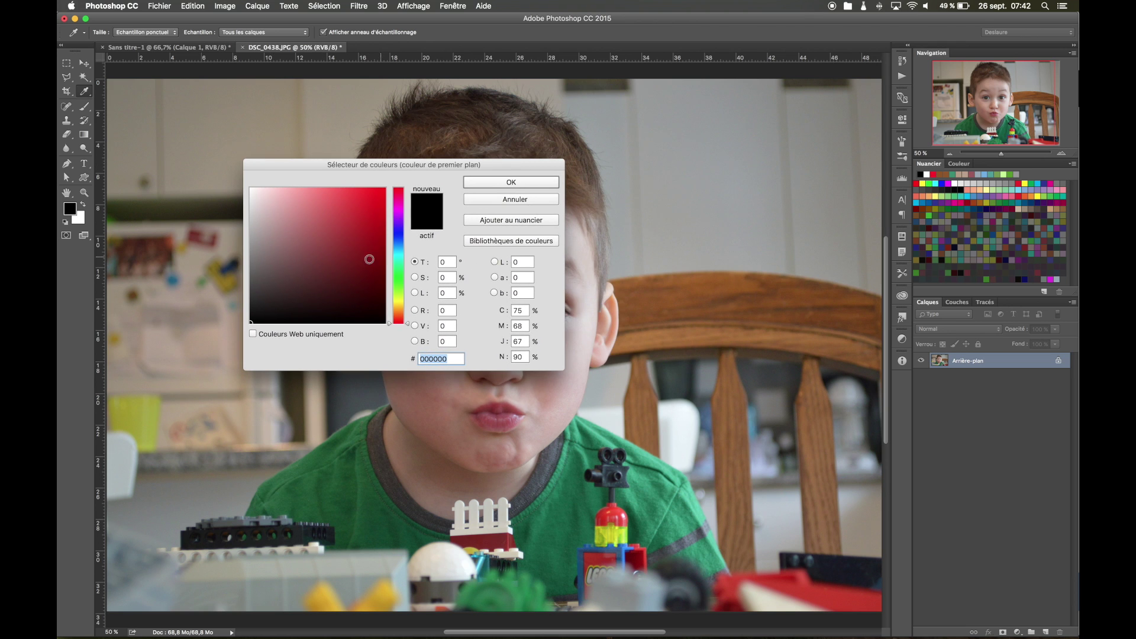
{"action": "mouse_move", "coordinate": [293, 240]}
{"action": "left_mouse_down"}
{"action": "mouse_move", "coordinate": [363, 214]}
{"action": "mouse_move", "coordinate": [356, 222]}
{"action": "mouse_move", "coordinate": [332, 196]}
{"action": "mouse_move", "coordinate": [329, 304]}
{"action": "mouse_move", "coordinate": [332, 195]}
{"action": "mouse_move", "coordinate": [330, 241]}
{"action": "mouse_move", "coordinate": [326, 210]}
{"action": "mouse_move", "coordinate": [249, 211]}
{"action": "mouse_move", "coordinate": [380, 211]}
{"action": "mouse_move", "coordinate": [319, 214]}
{"action": "left_mouse_up"}
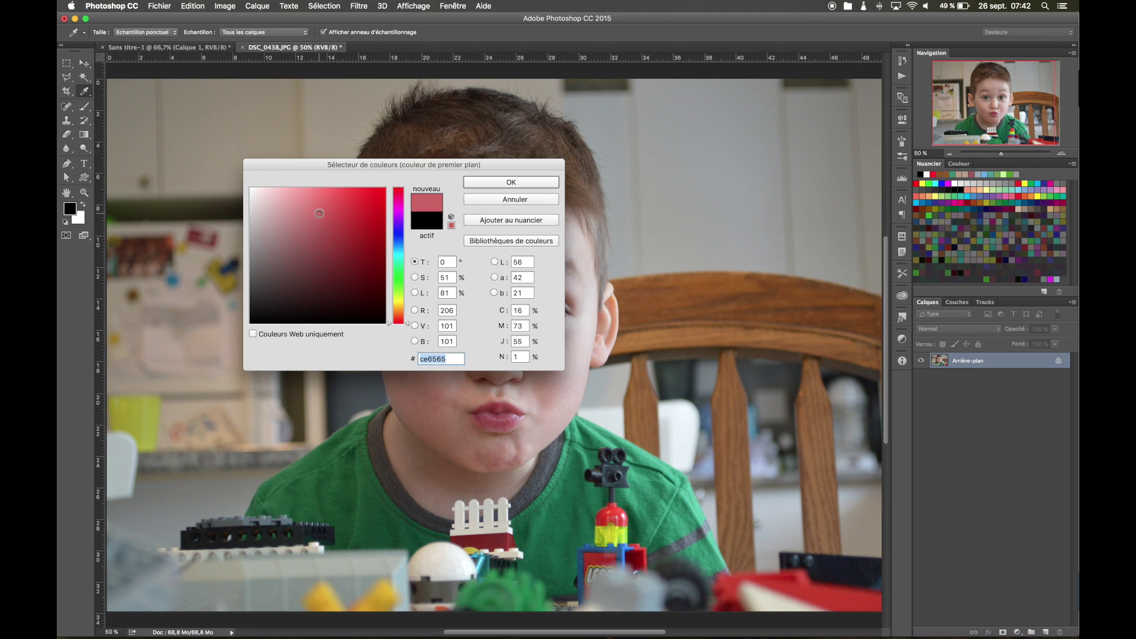
{"action": "left_click_drag", "start_coordinate": [406, 323], "coordinate": [414, 264]}
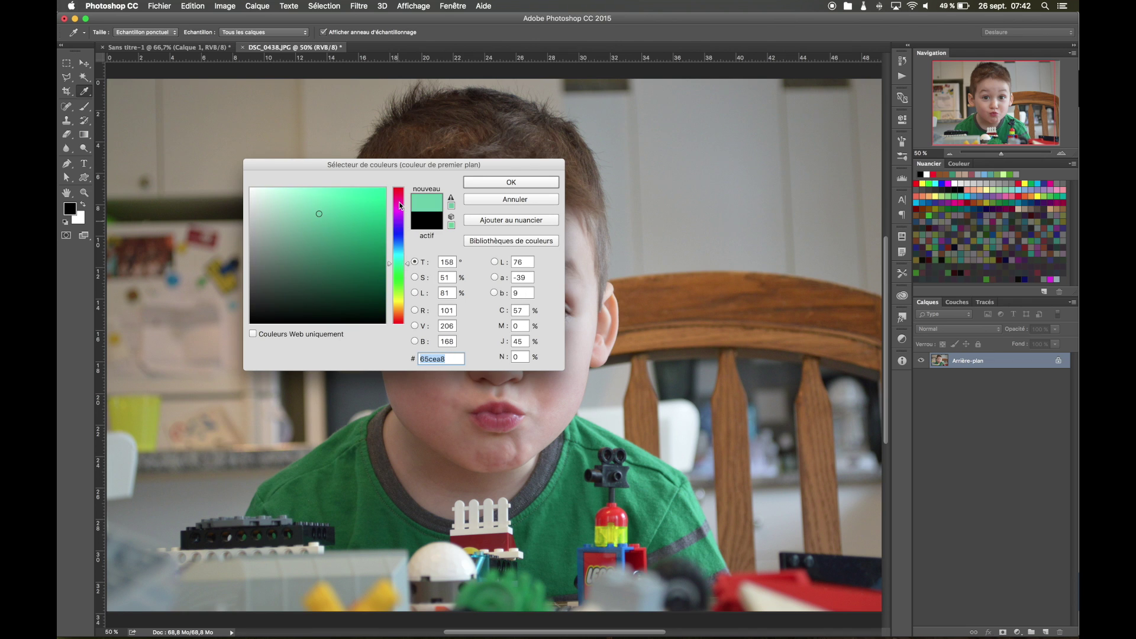
{"action": "left_click", "coordinate": [399, 214]}
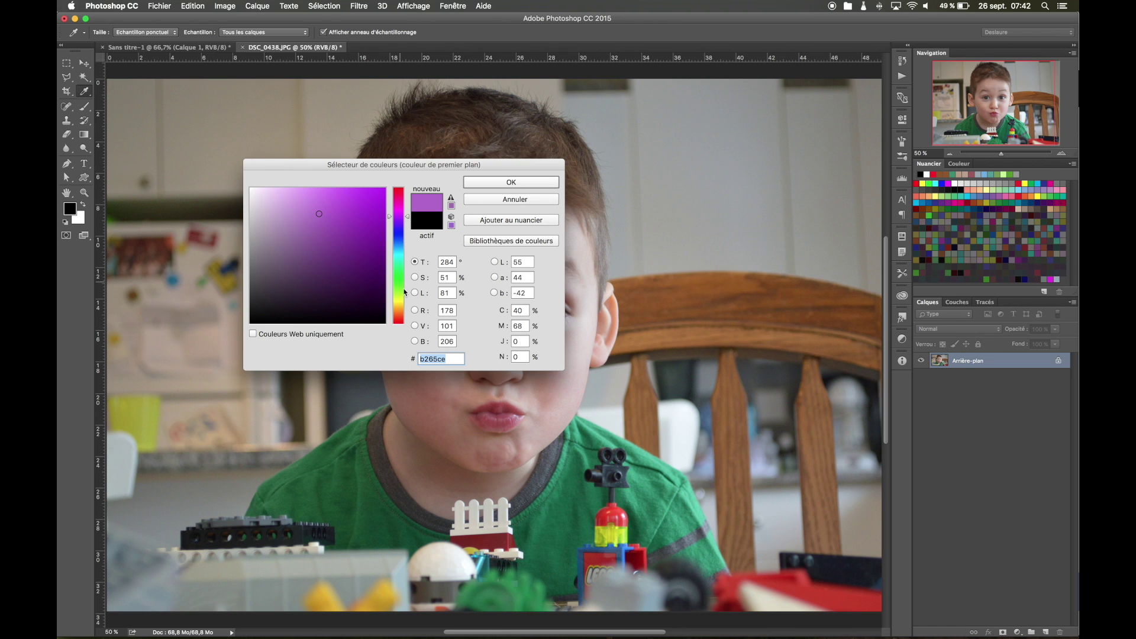
Step: Try the picker's saturation and brightness scales, setting saturation to 70 %, and return to the hue scale with a red at 0°
{"action": "left_click", "coordinate": [415, 277]}
{"action": "left_click_drag", "start_coordinate": [408, 263], "coordinate": [407, 229]}
{"action": "left_click", "coordinate": [415, 293]}
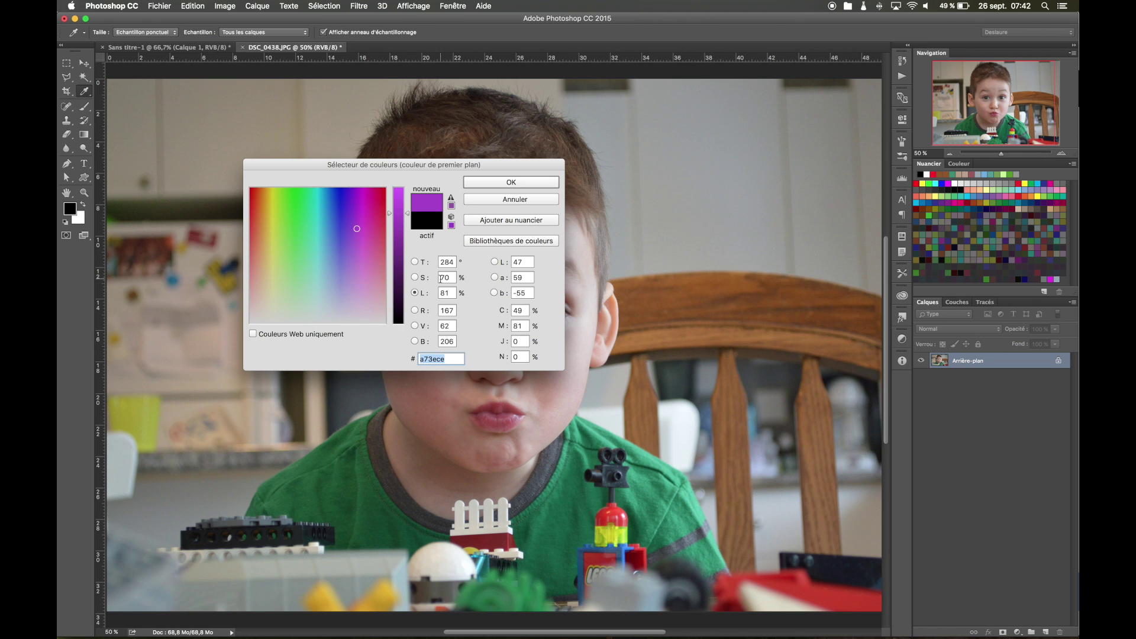
{"action": "left_click", "coordinate": [415, 261]}
{"action": "left_click", "coordinate": [399, 189]}
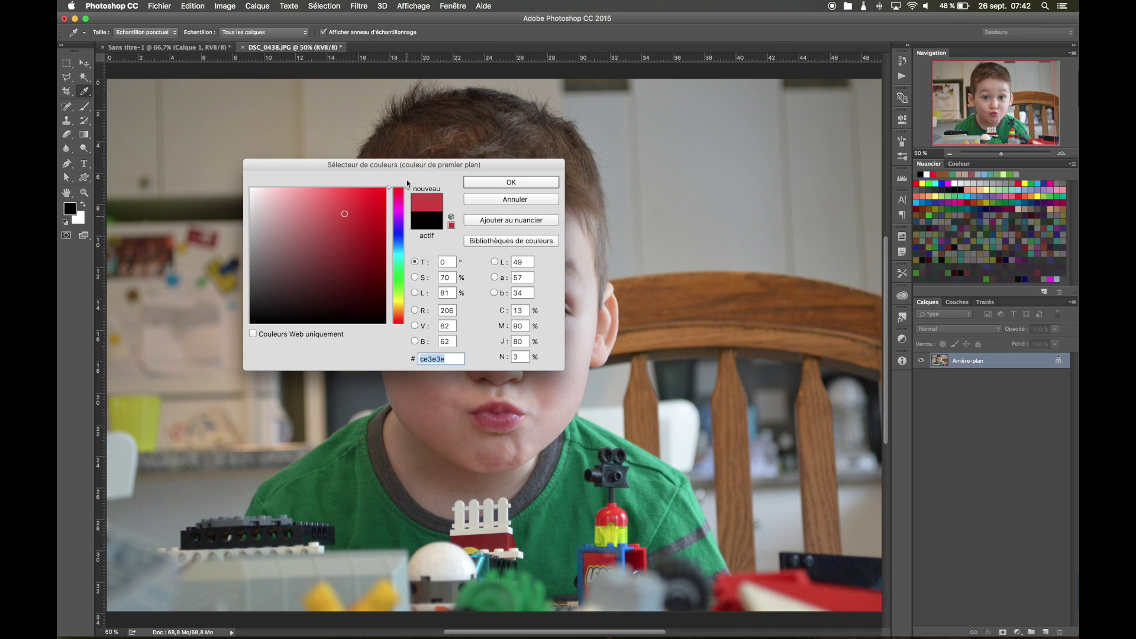
Step: Choose a dark red, #b41717, and replace it with the nearest printable colour
{"action": "left_click_drag", "start_coordinate": [399, 192], "coordinate": [406, 330]}
{"action": "left_click", "coordinate": [447, 362]}
{"action": "left_click_drag", "start_coordinate": [447, 359], "coordinate": [412, 359]}
{"action": "left_click", "coordinate": [366, 227]}
{"action": "left_click_drag", "start_coordinate": [366, 228], "coordinate": [368, 227]}
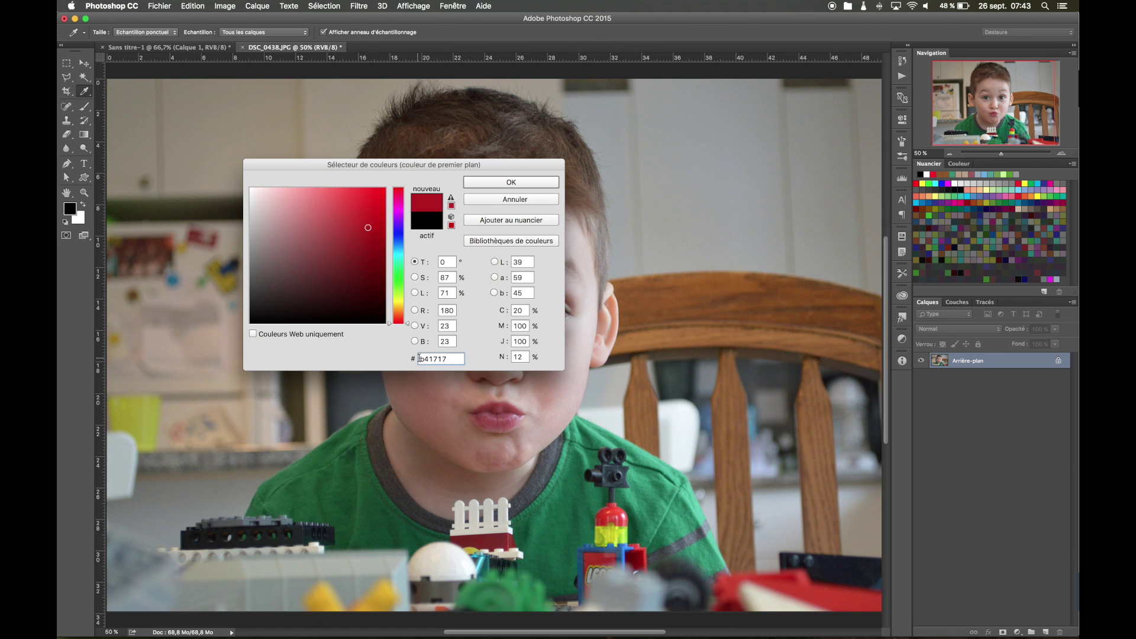
{"action": "left_click_drag", "start_coordinate": [422, 358], "coordinate": [452, 358]}
{"action": "left_click", "coordinate": [451, 199]}
Step: Browse the PANTONE+ Color Bridge Uncoated colour library, choose PANTONE 7619 UP and return to the colour picker
{"action": "left_click", "coordinate": [509, 241]}
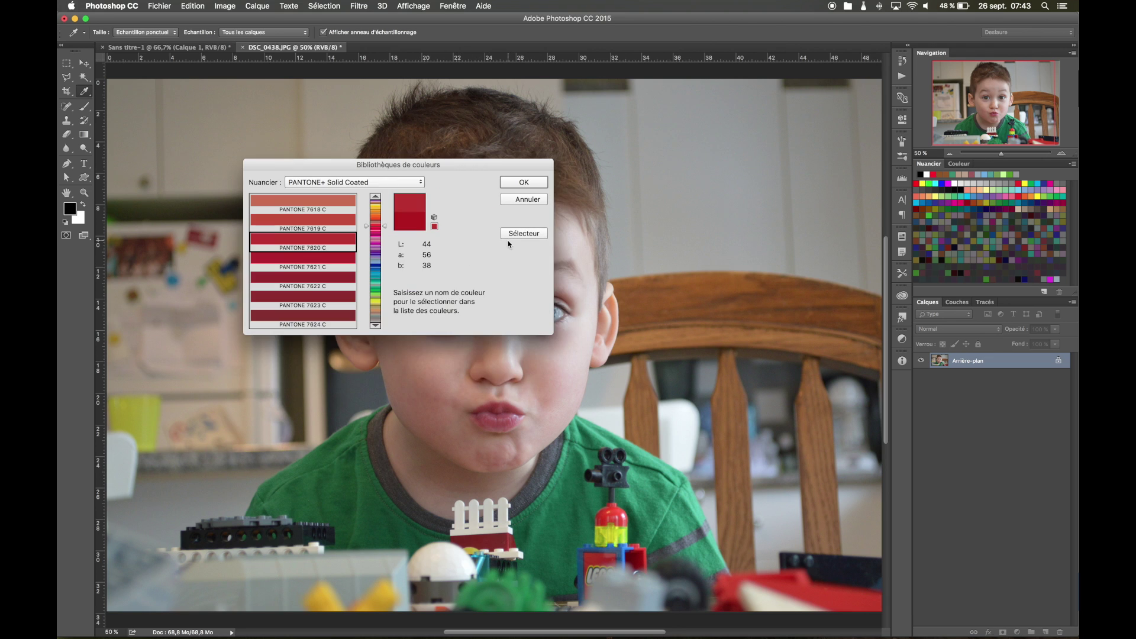
{"action": "left_click", "coordinate": [306, 185]}
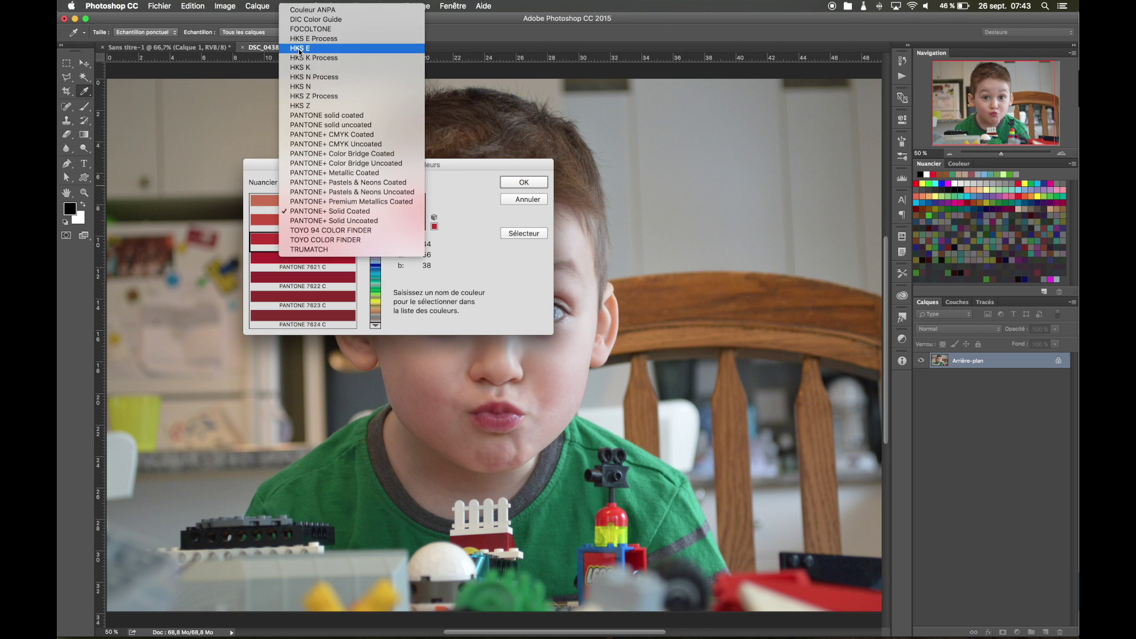
{"action": "left_click", "coordinate": [305, 164]}
{"action": "left_click", "coordinate": [302, 257]}
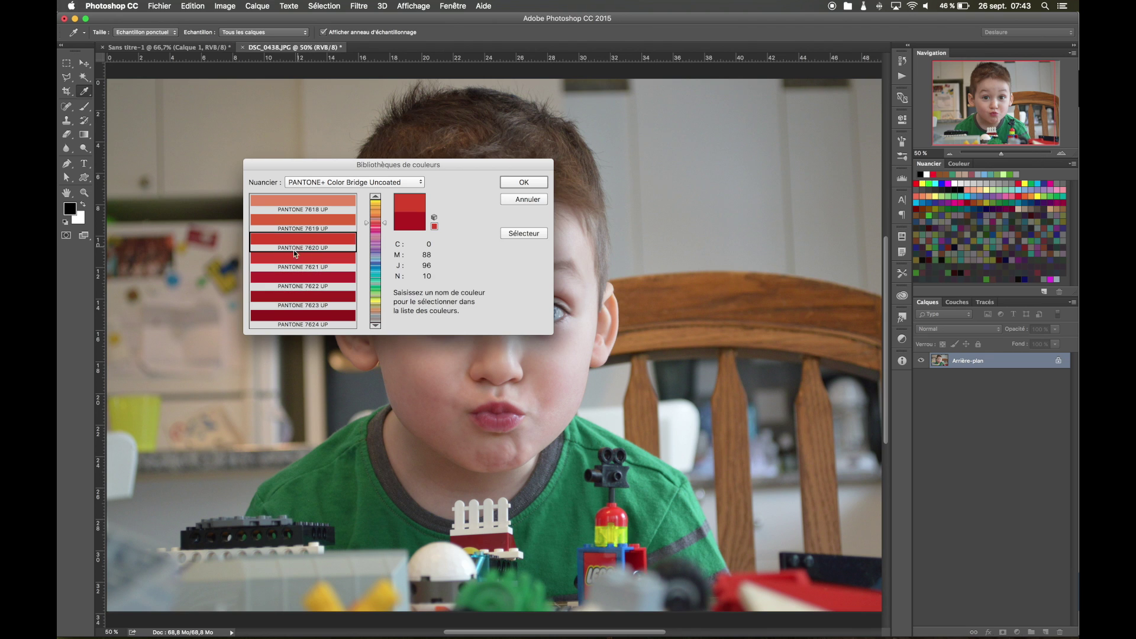
{"action": "left_click", "coordinate": [298, 243]}
{"action": "left_click", "coordinate": [314, 223]}
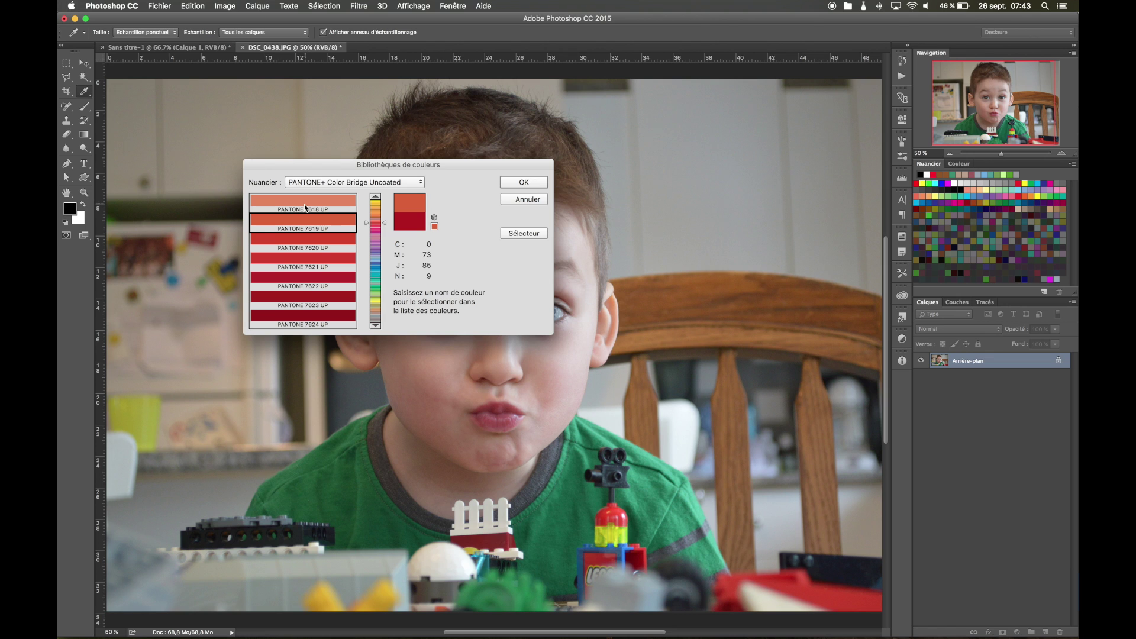
{"action": "left_click_drag", "start_coordinate": [382, 229], "coordinate": [377, 312]}
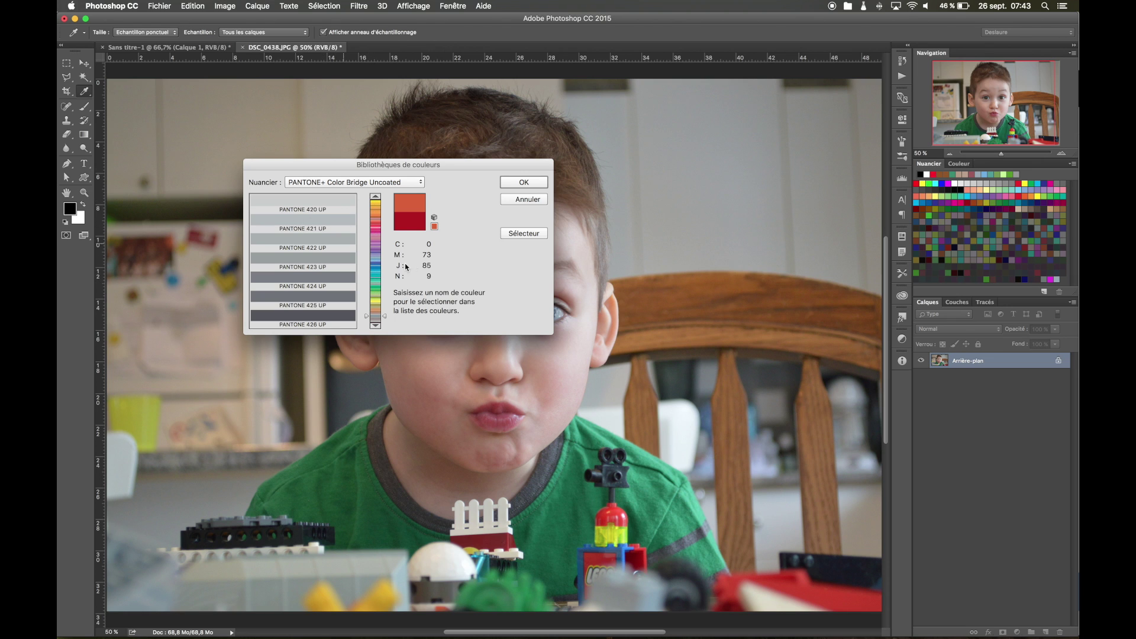
{"action": "left_click", "coordinate": [514, 234]}
Step: Choose a vivid orange-red, #fb4200, and replace it with its nearest printable colour, #ef4723
{"action": "left_click", "coordinate": [311, 202]}
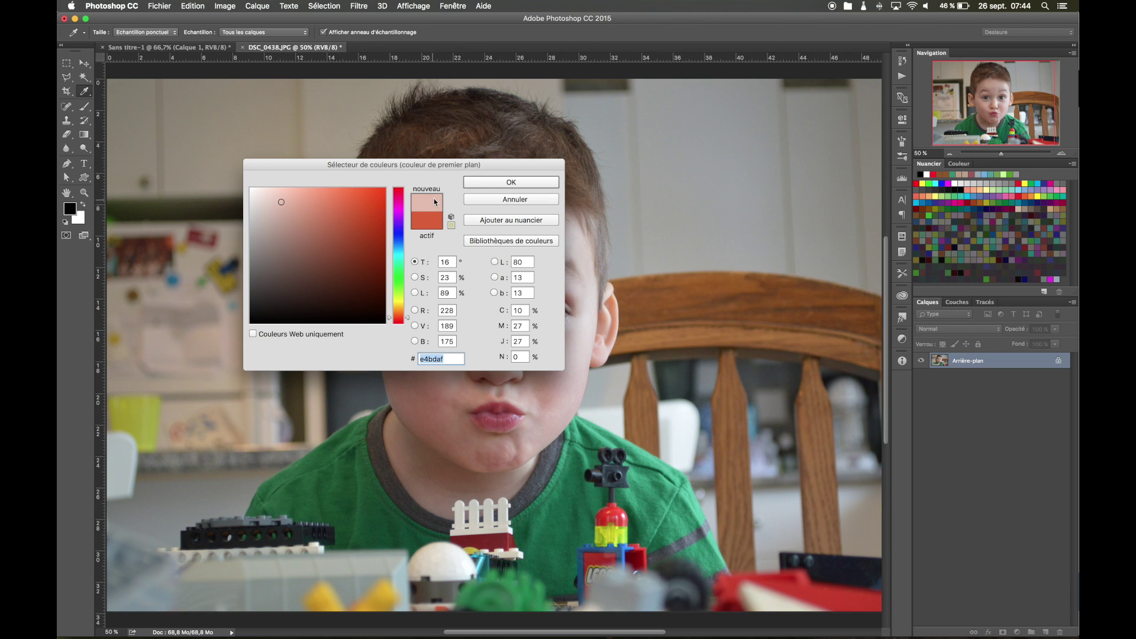
{"action": "left_click_drag", "start_coordinate": [290, 199], "coordinate": [326, 196]}
{"action": "mouse_move", "coordinate": [334, 212]}
{"action": "left_mouse_down"}
{"action": "mouse_move", "coordinate": [319, 256]}
{"action": "mouse_move", "coordinate": [328, 267]}
{"action": "mouse_move", "coordinate": [360, 209]}
{"action": "mouse_move", "coordinate": [344, 227]}
{"action": "mouse_move", "coordinate": [389, 197]}
{"action": "left_mouse_up"}
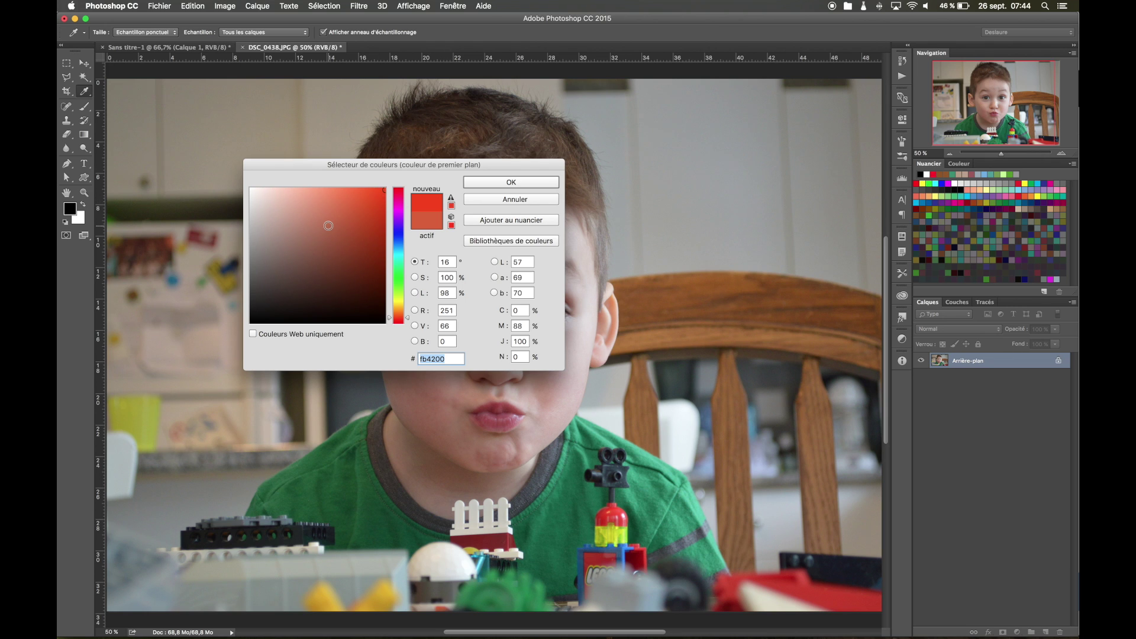
{"action": "left_click", "coordinate": [451, 199]}
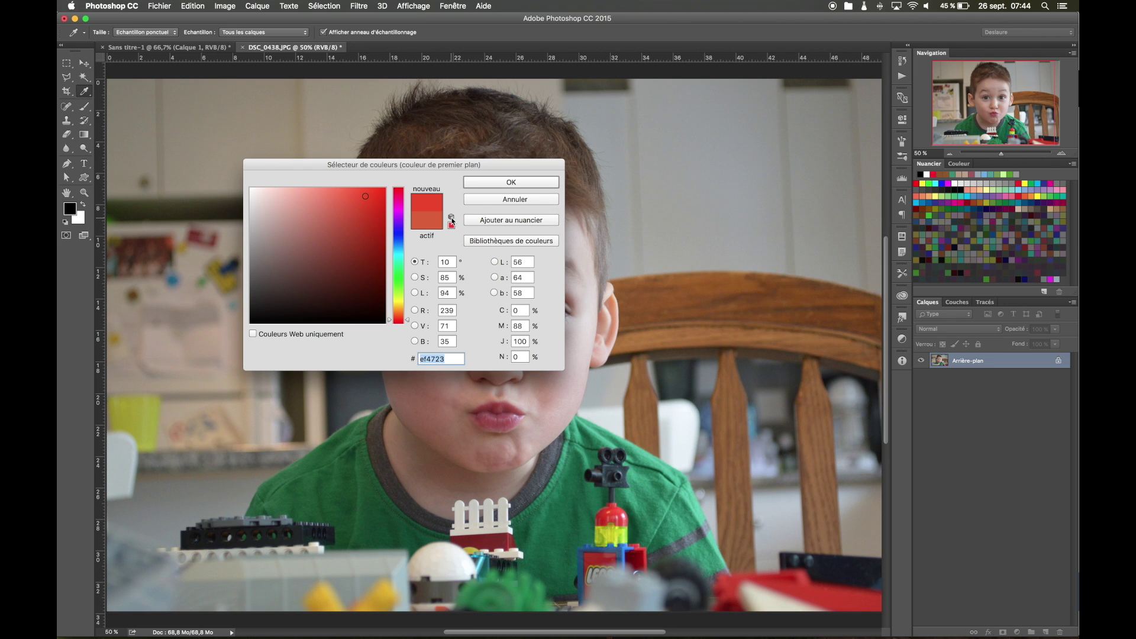
Step: Set the colour to pure red, #ff0000, and switch the web-only colour restriction on and off again
{"action": "type", "text": "ff0000"}
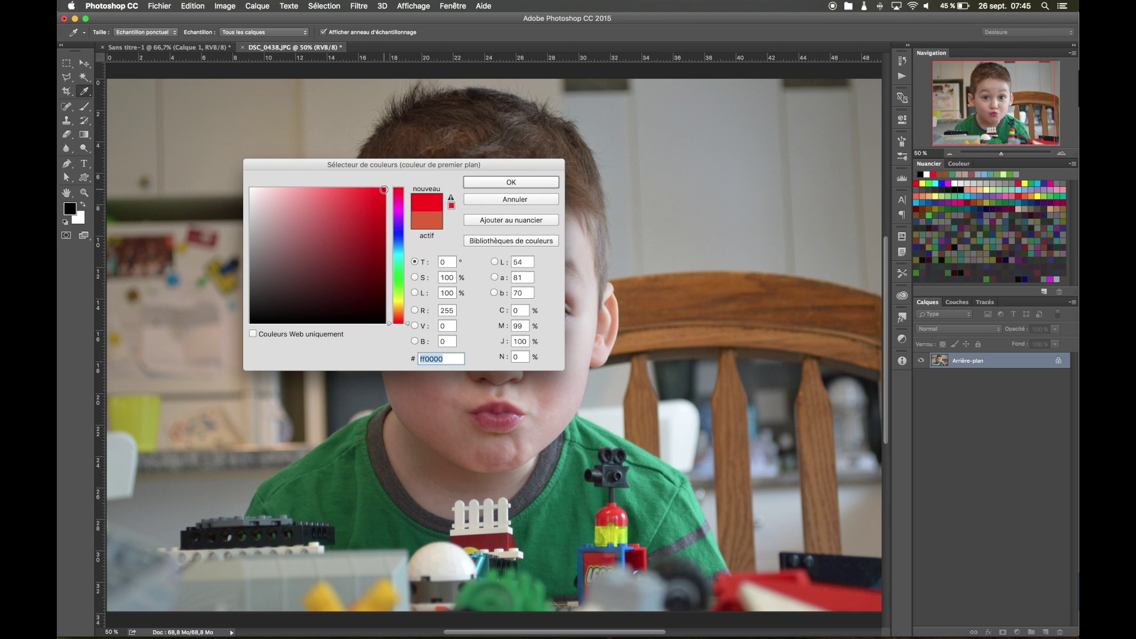
{"action": "left_click", "coordinate": [251, 334]}
{"action": "left_click", "coordinate": [250, 333]}
Step: Choose a slightly darker red, #f10f0f, and replace it with the nearest web-safe colour, #ff0000
{"action": "left_click", "coordinate": [382, 196]}
{"action": "left_click", "coordinate": [377, 194]}
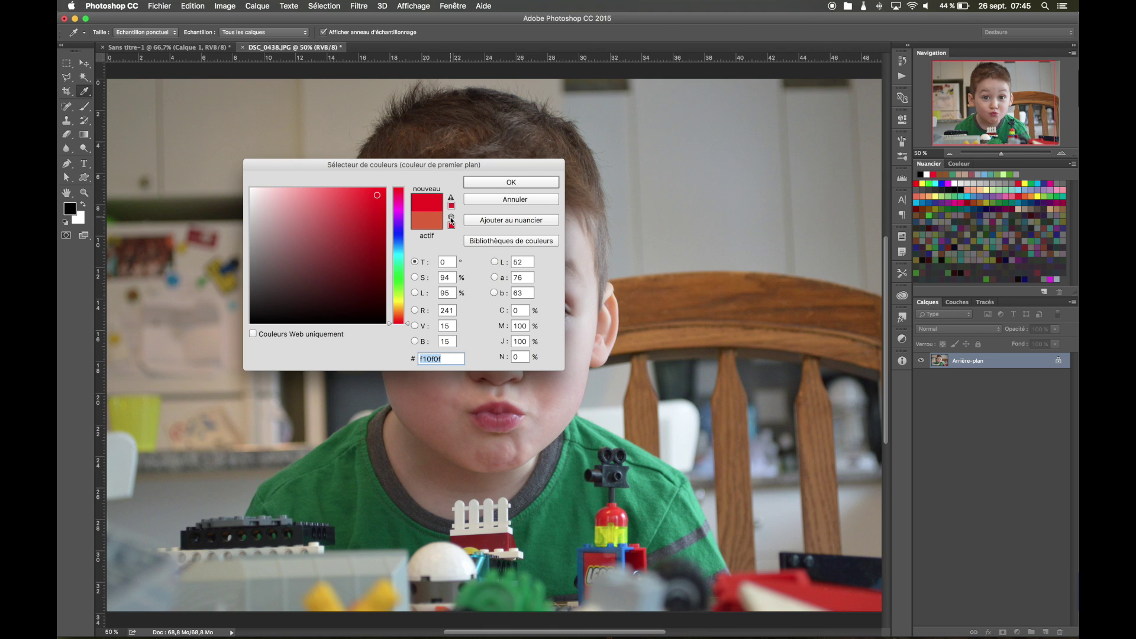
{"action": "left_click", "coordinate": [451, 218]}
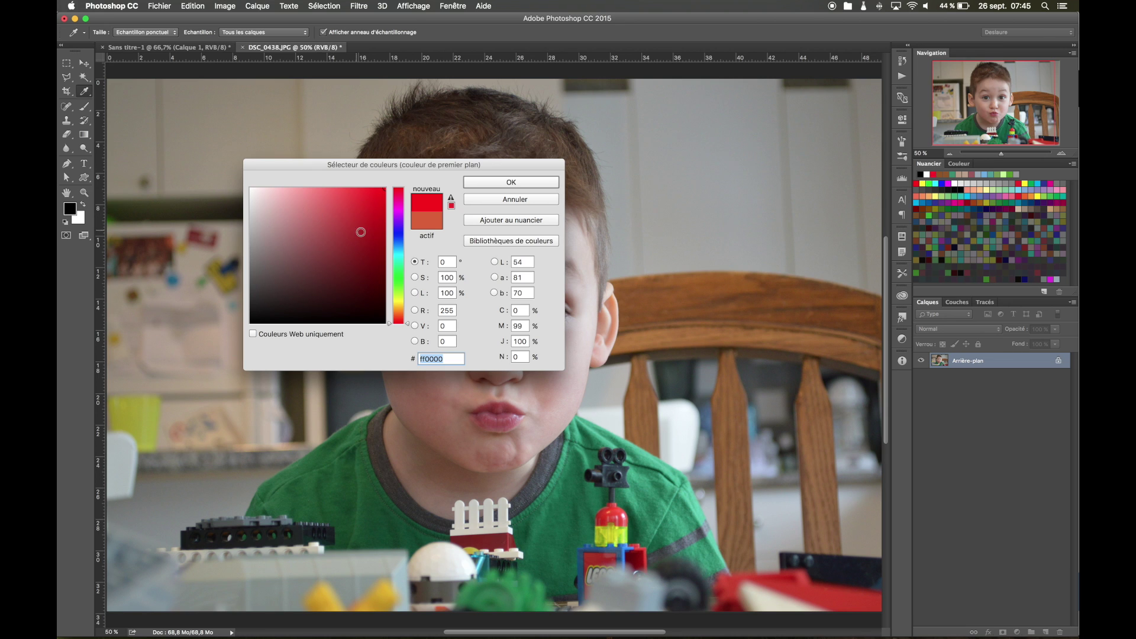
Step: Choose a blue, #3939d1, add it to the swatches as "Bleu ciel de mer" and cancel the colour picker
{"action": "left_click", "coordinate": [401, 233]}
{"action": "left_click", "coordinate": [349, 212]}
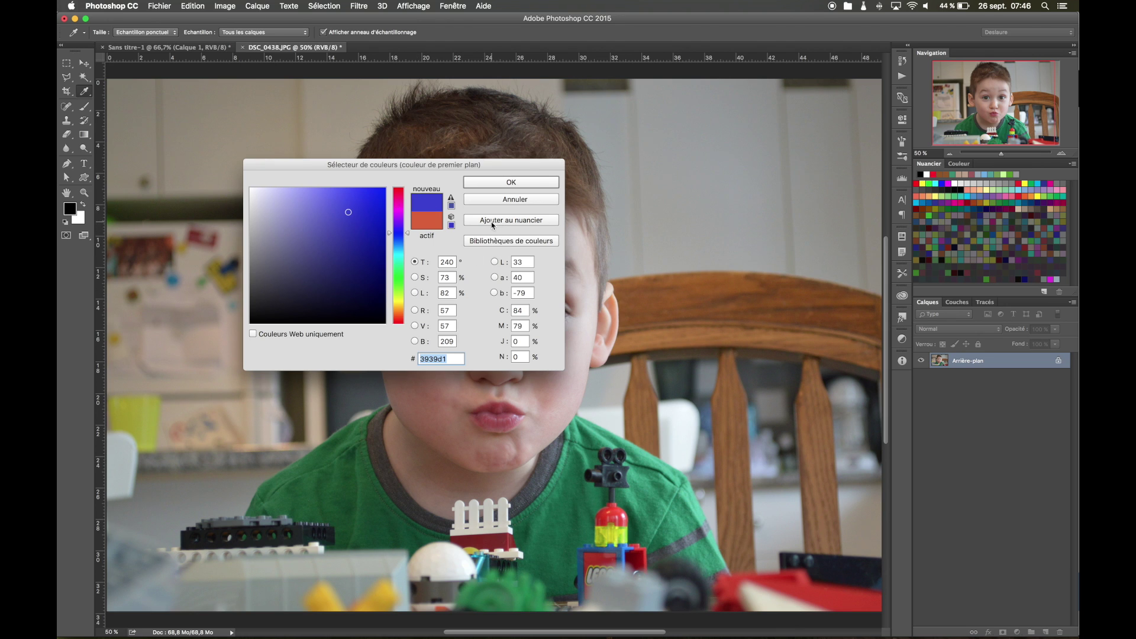
{"action": "left_click", "coordinate": [514, 220]}
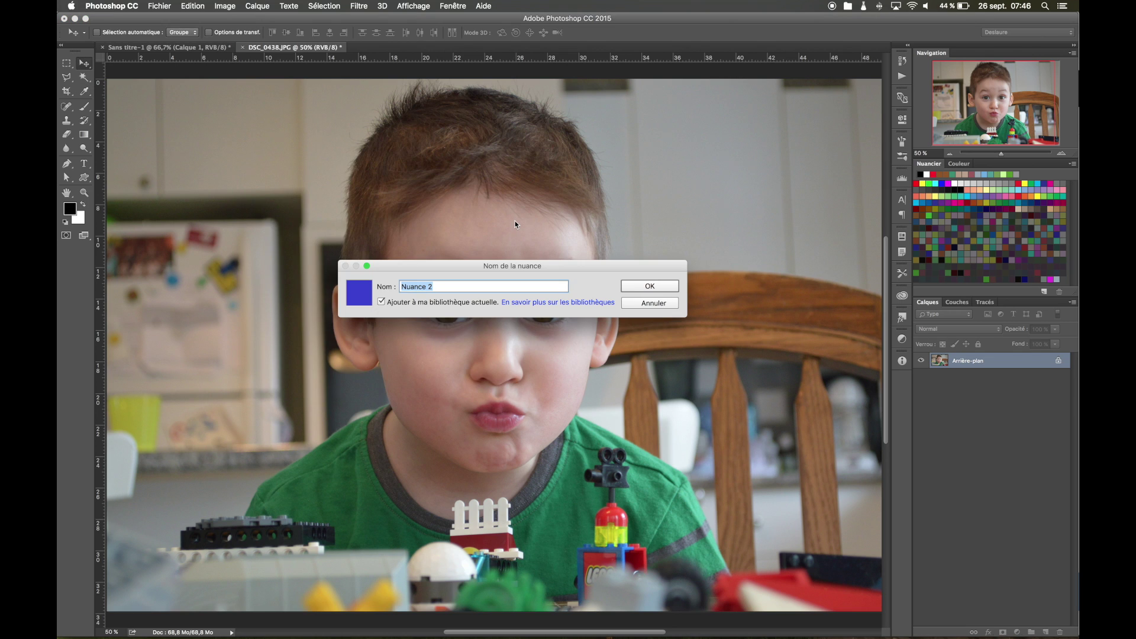
{"action": "type", "text": "Bleu ciel de mer"}
{"action": "left_click", "coordinate": [640, 287]}
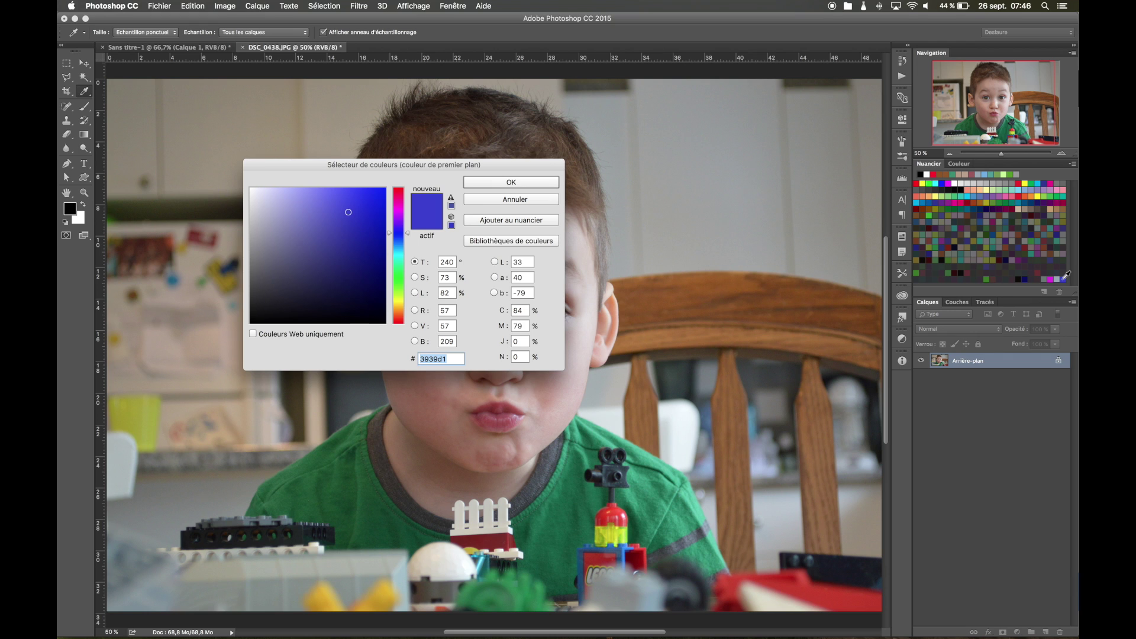
{"action": "left_click", "coordinate": [494, 200]}
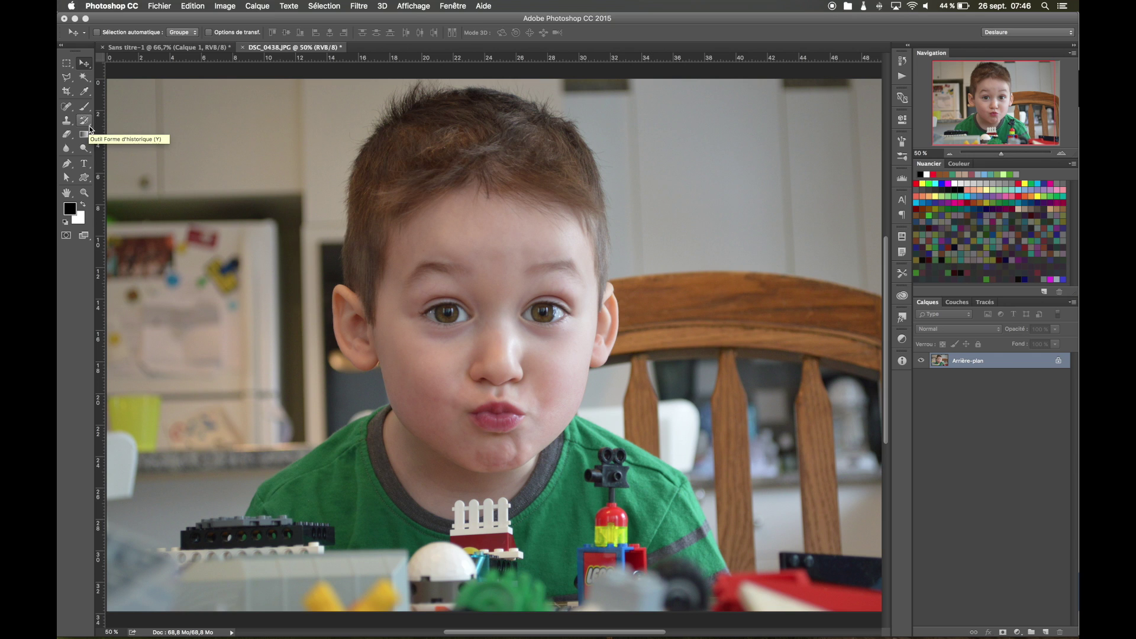
Step: Activate the standard Eyedropper tool from its group of sampling and measuring tools
{"action": "left_click", "coordinate": [85, 93]}
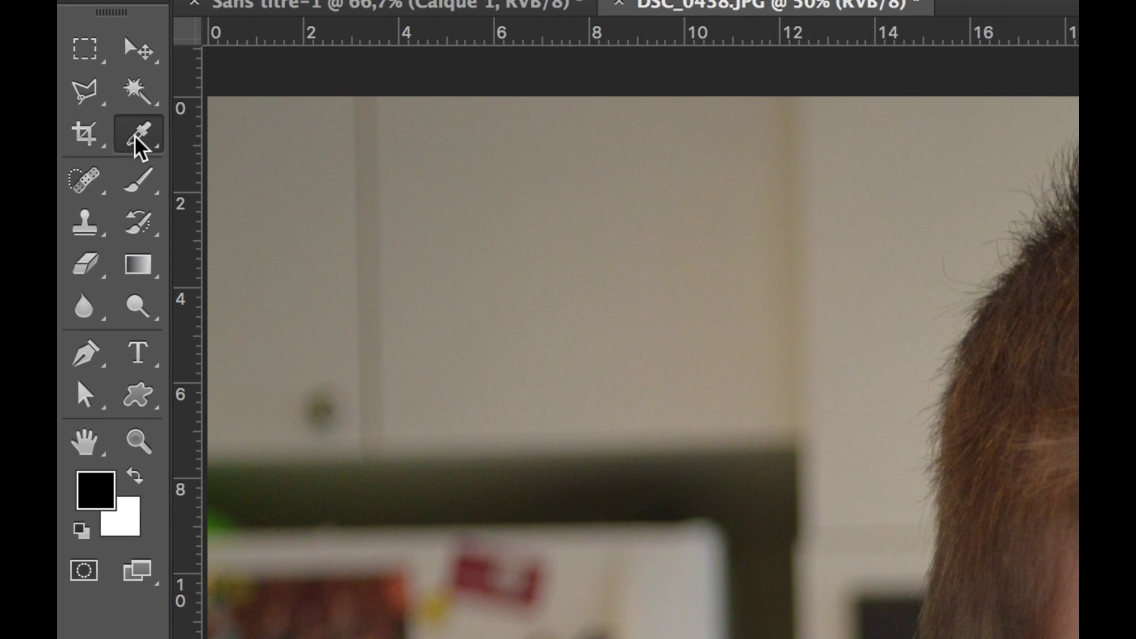
{"action": "right_click", "coordinate": [140, 138]}
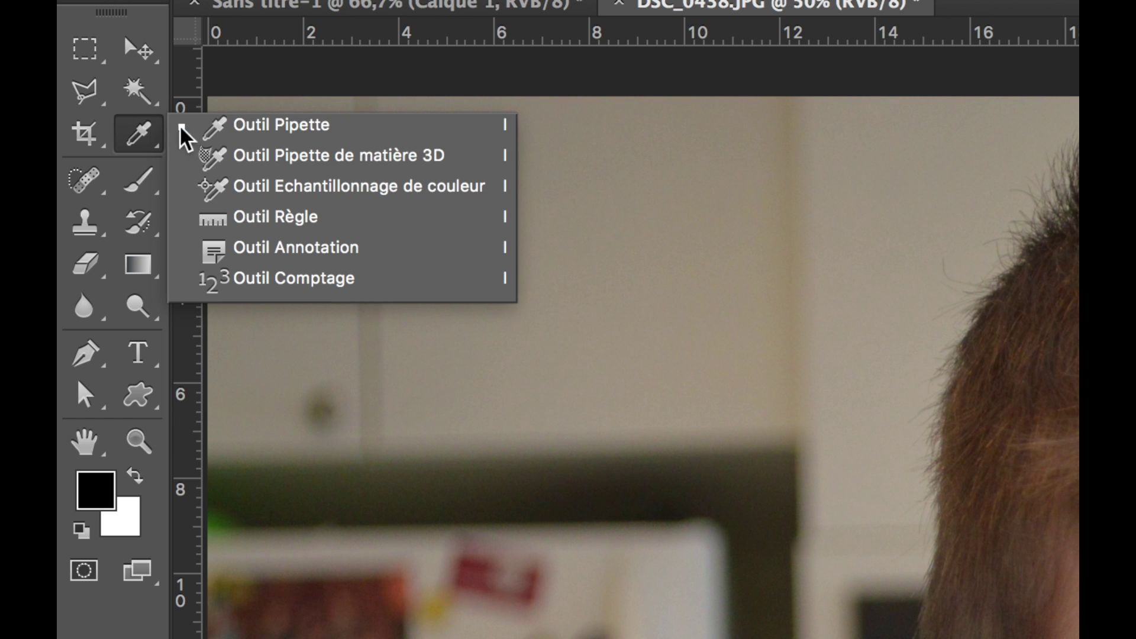
{"action": "left_click", "coordinate": [288, 133]}
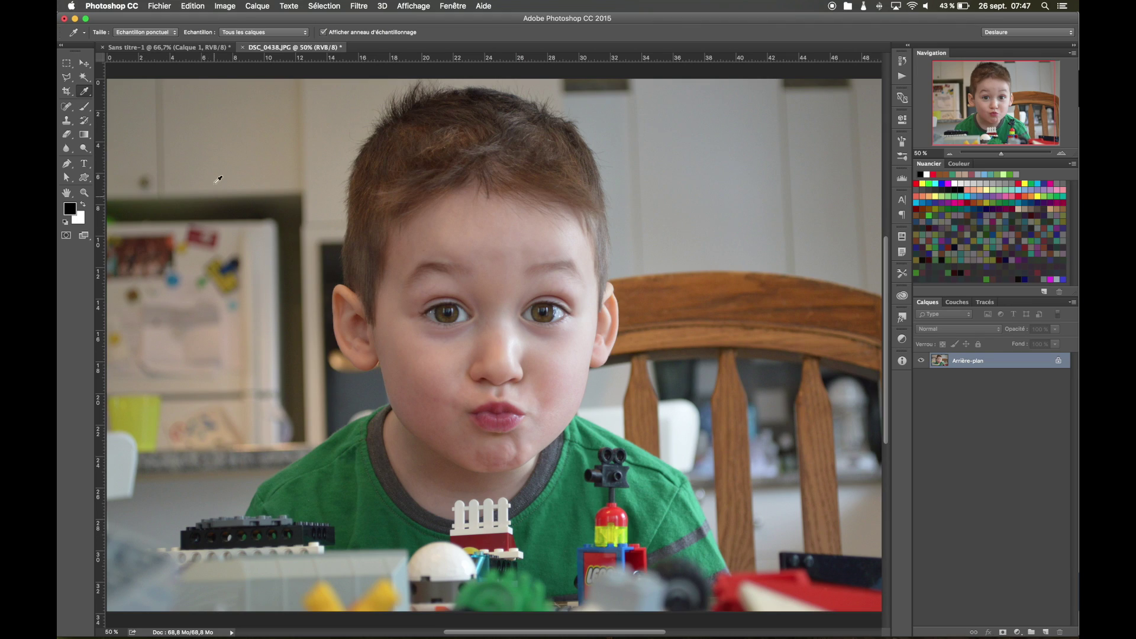
Step: Sample foreground colours from several areas of the photo, including the cupboard, the fridge picture, the red Lego piece and the boy's skin
{"action": "left_click", "coordinate": [222, 148]}
{"action": "left_click", "coordinate": [147, 247]}
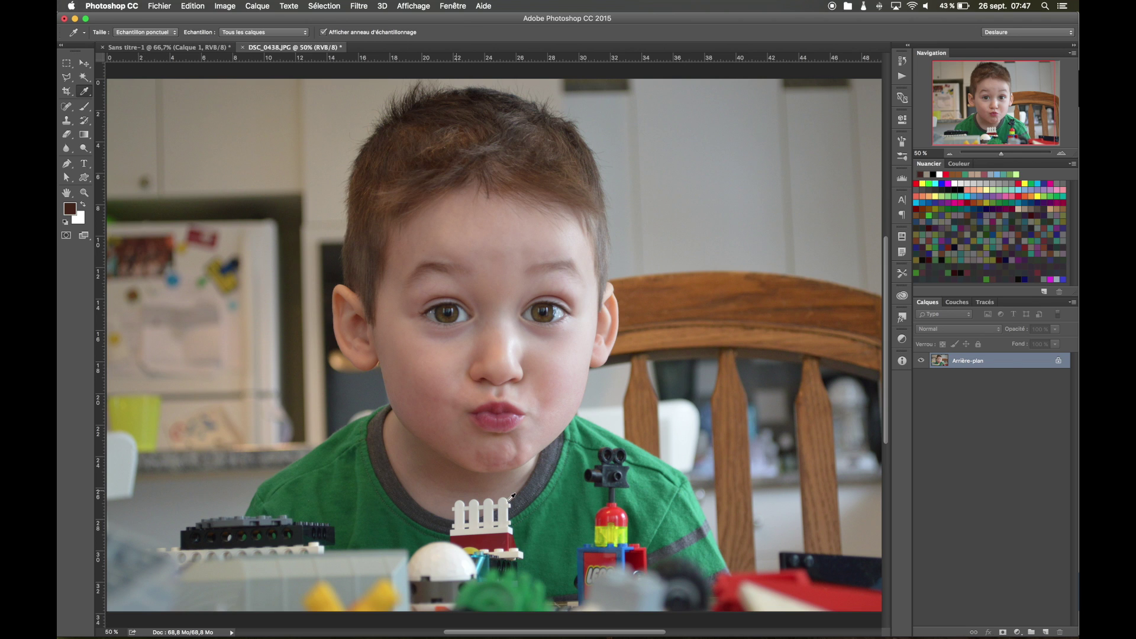
{"action": "left_click", "coordinate": [608, 512]}
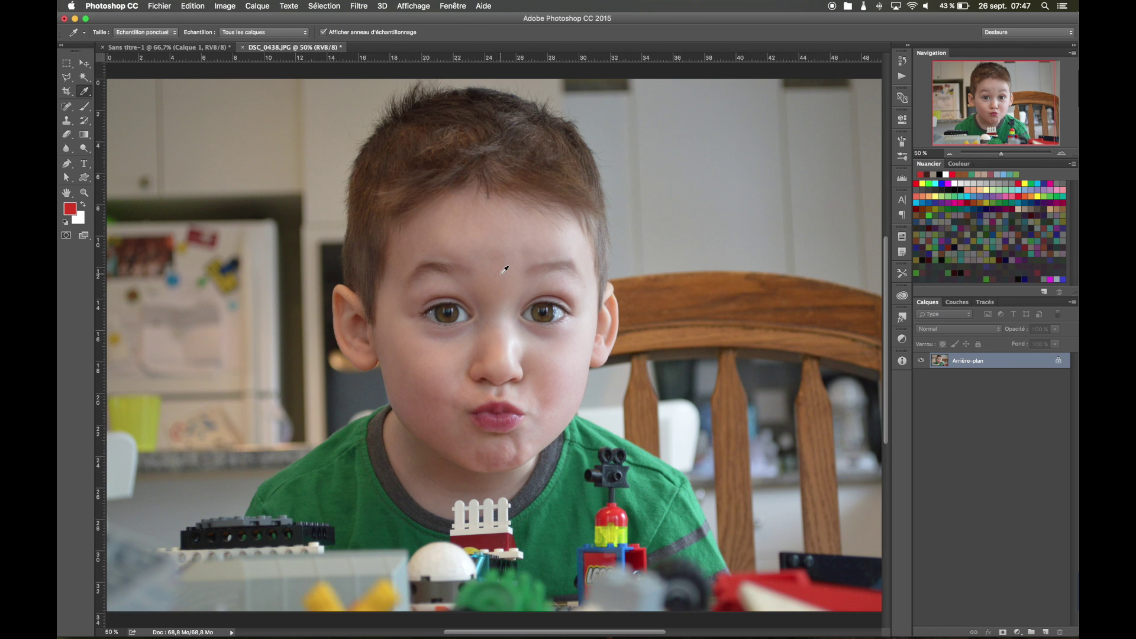
{"action": "left_click_drag", "start_coordinate": [504, 269], "coordinate": [626, 513]}
{"action": "left_click_drag", "start_coordinate": [626, 513], "coordinate": [586, 544]}
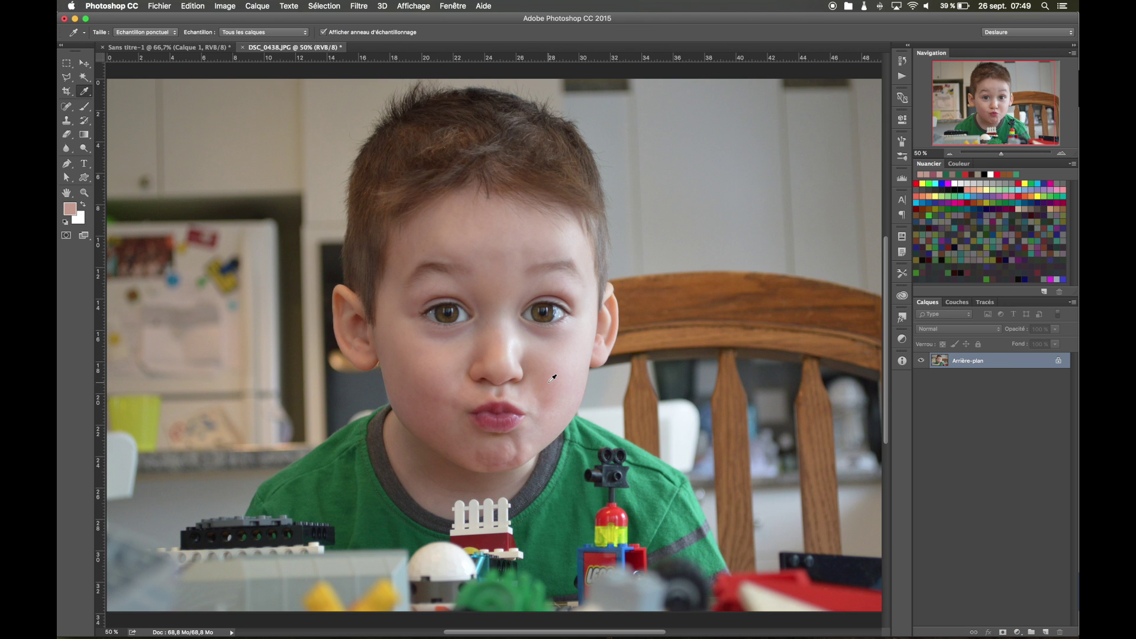